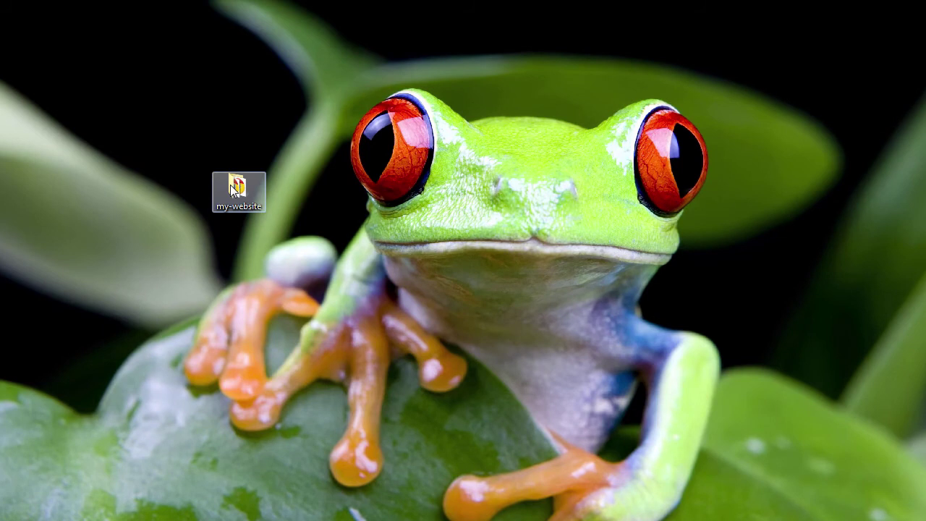
- Open the my-website folder and open index.html with Sublime Text 2
double_click(233, 190)
left_click_drag(344, 24, 391, 53)
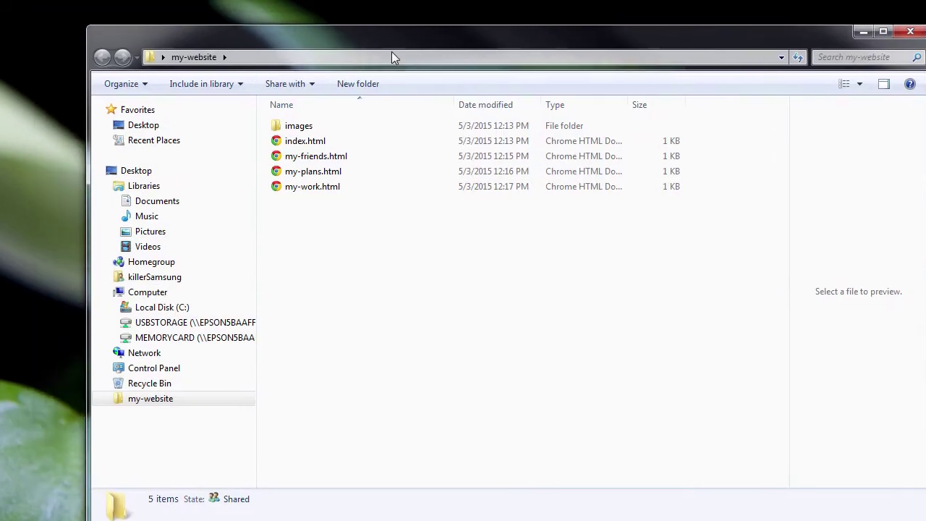
left_click(307, 144)
right_click(322, 139)
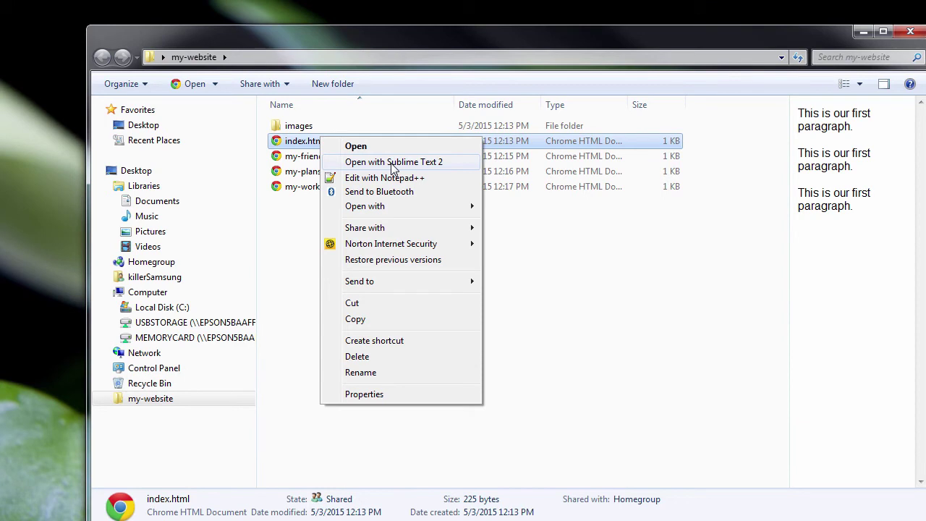
left_click(391, 164)
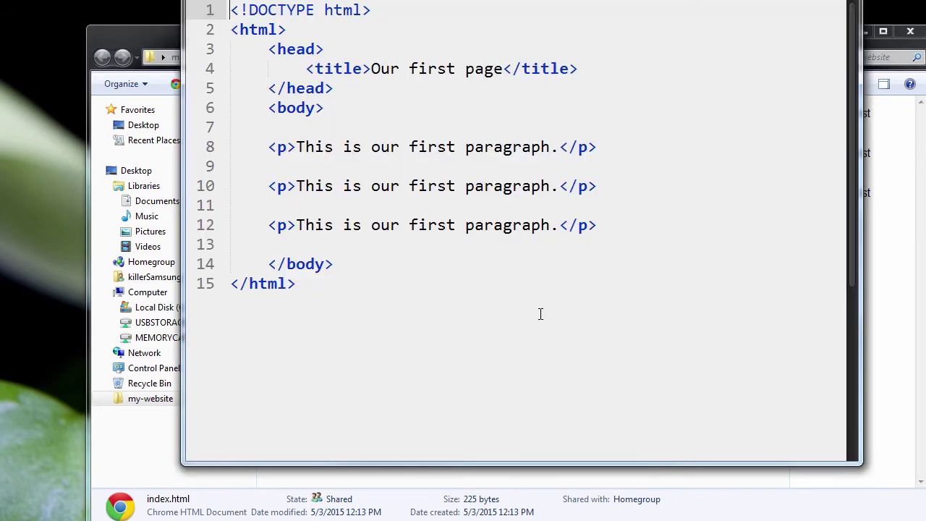
- Delete the second and third paragraphs from index.html and save
left_click_drag(598, 294, 269, 248)
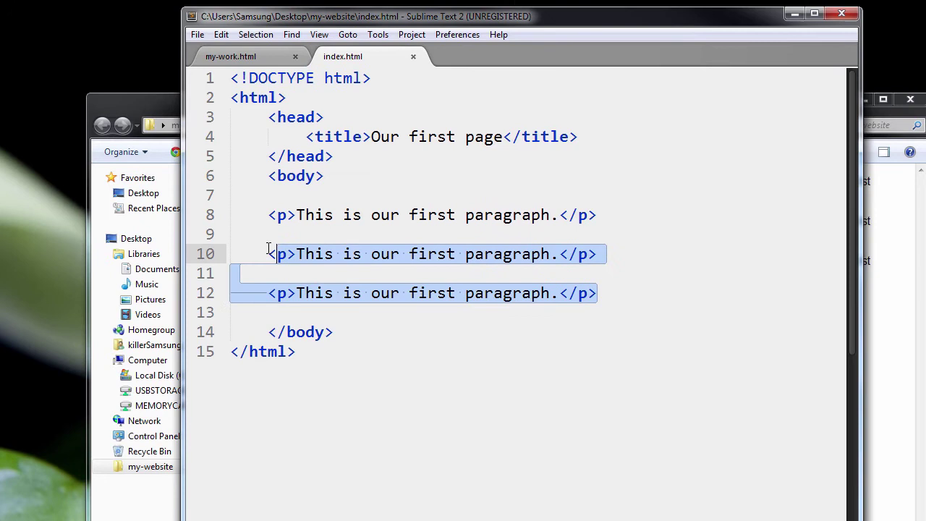
key("BackSpace")
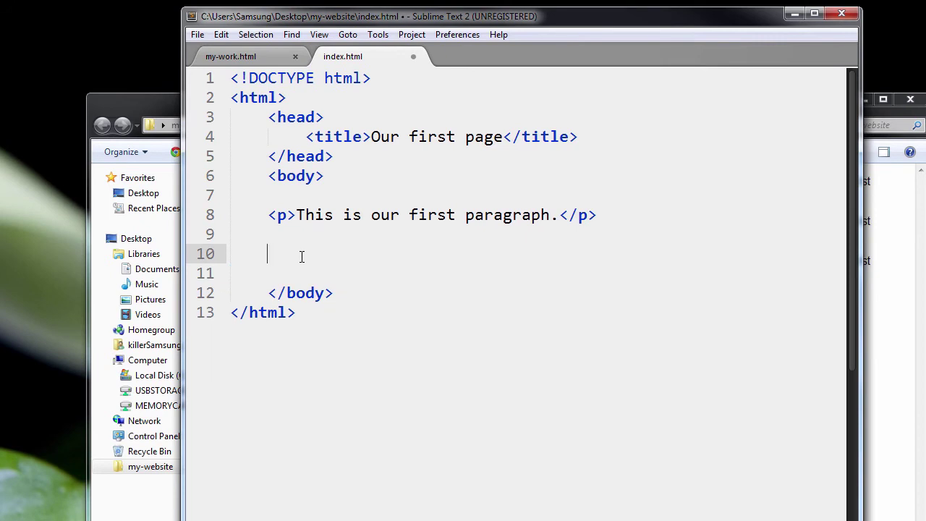
key("ctrl+s")
- Change the title 'Our first page' to 'Home Page' and close the my-work.html tab
left_click_drag(297, 215, 558, 214)
left_click_drag(370, 137, 502, 137)
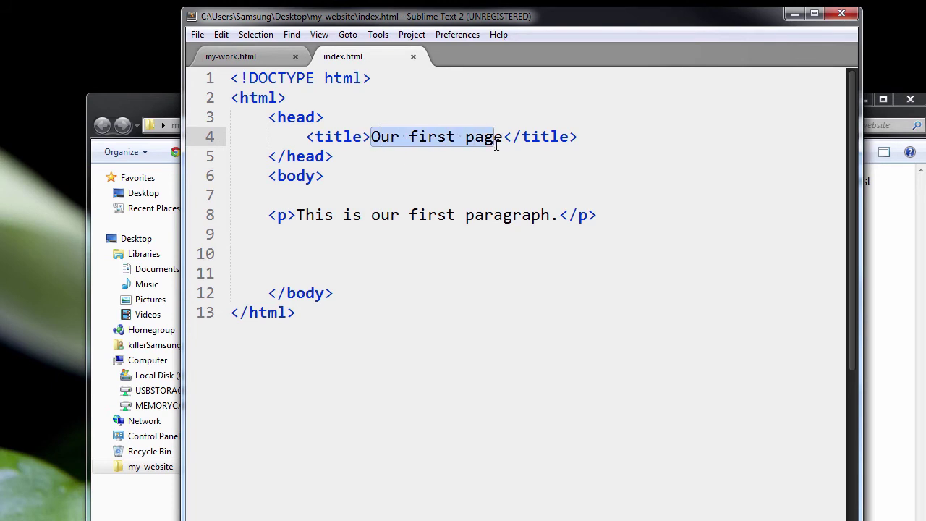
left_click(295, 57)
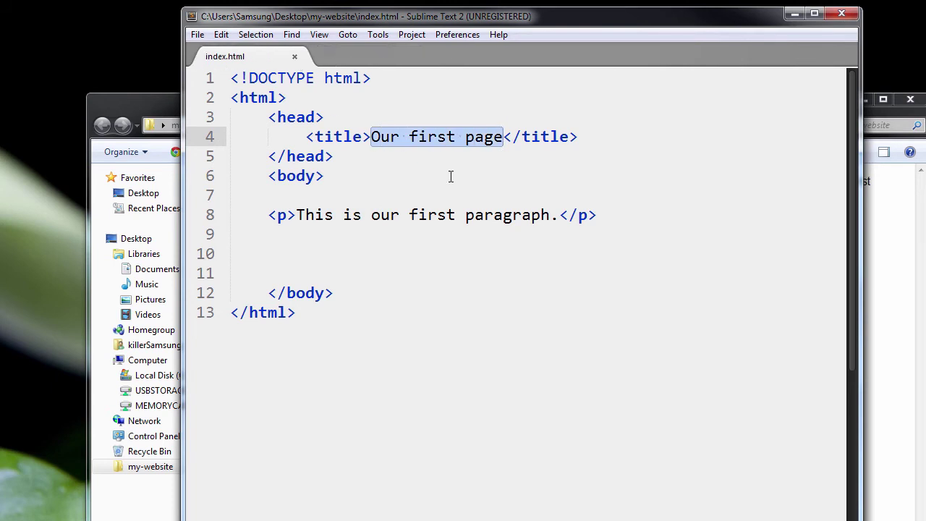
type("Ho")
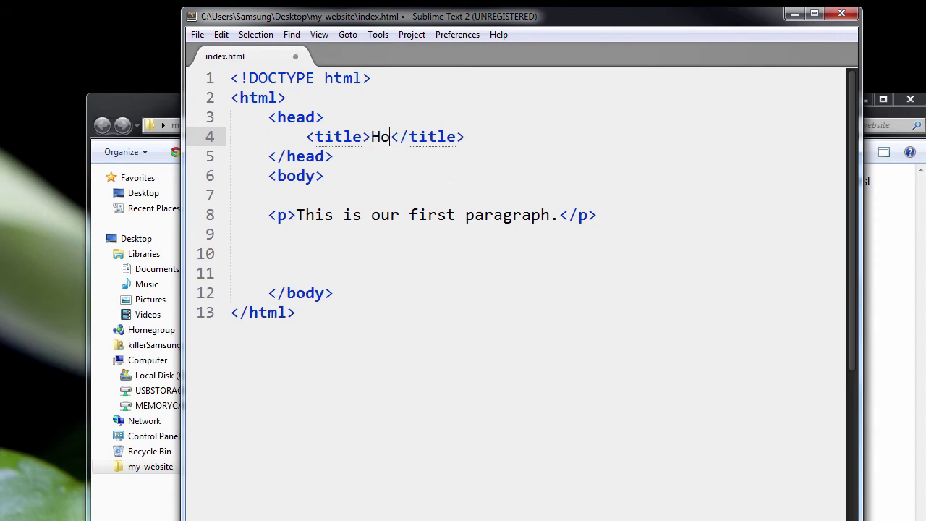
type("me ")
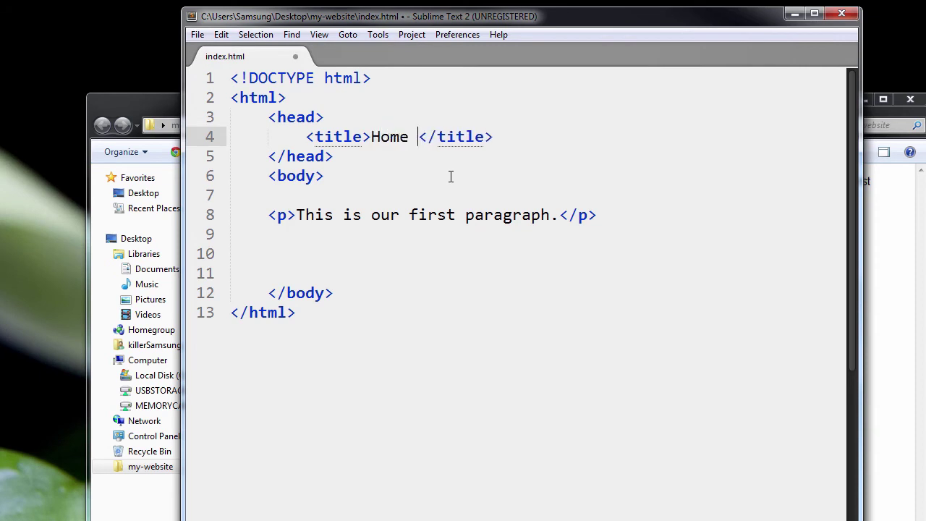
type("Page")
- Rewrite the paragraph to read 'Welcome to my personal home page.'
left_click_drag(297, 215, 558, 215)
type("Weclome")
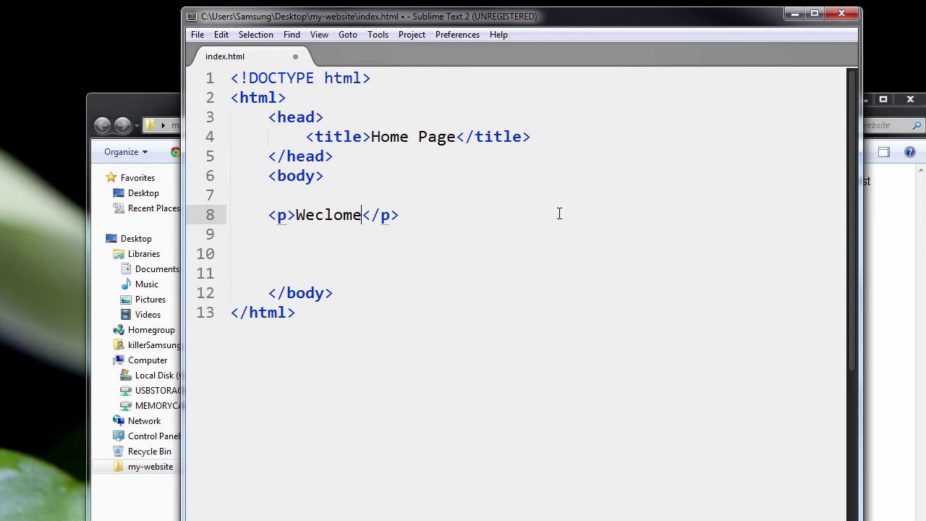
key("BackSpace")
key("BackSpace")
key("BackSpace")
type("lcome to our")
key("BackSpace")
key("BackSpace")
key("BackSpace")
type("my personal home page.")
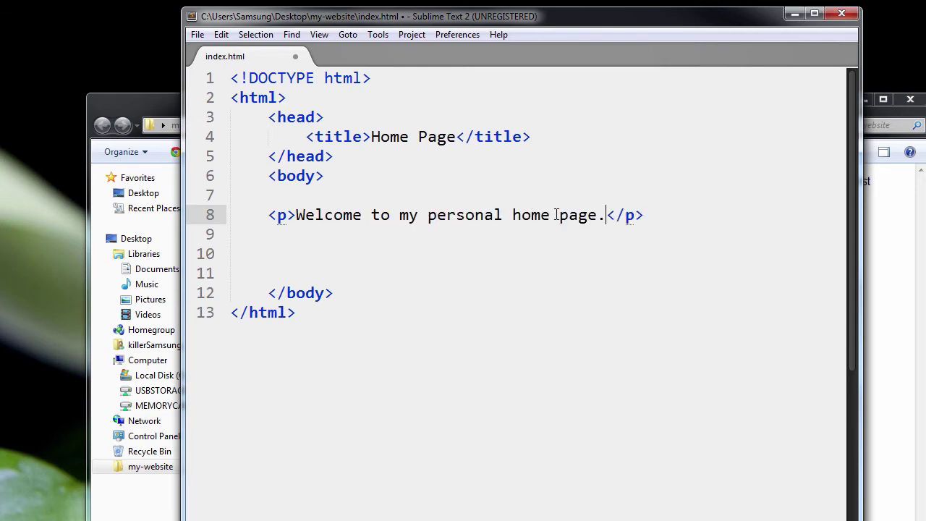
left_click_drag(513, 215, 598, 215)
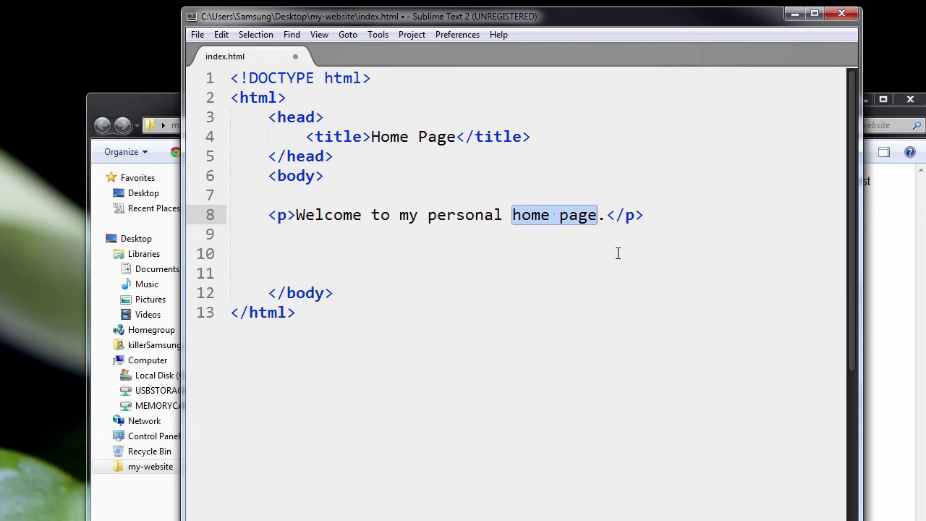
left_click(578, 240)
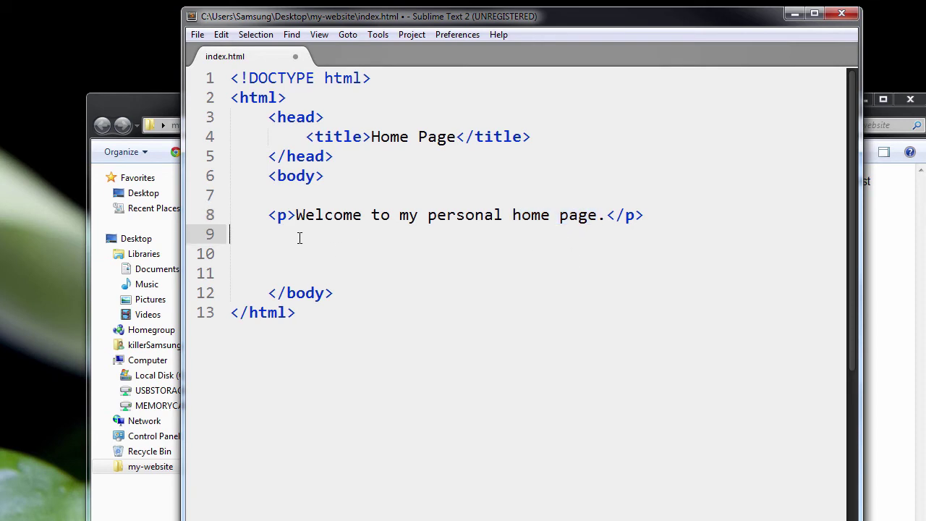
- Copy the welcome paragraph line and start a new line after it
left_click(653, 215)
key("shift+Home")
key("ctrl+c")
left_click(692, 215)
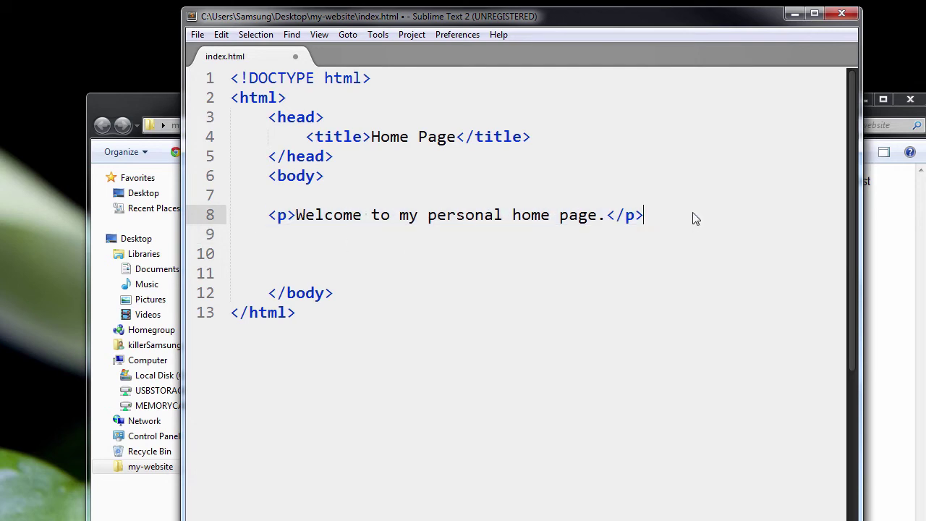
key("Return")
key("Return")
- Paste a copy of the welcome paragraph and reword it to 'Check out a list of my friends.'
key("ctrl+v")
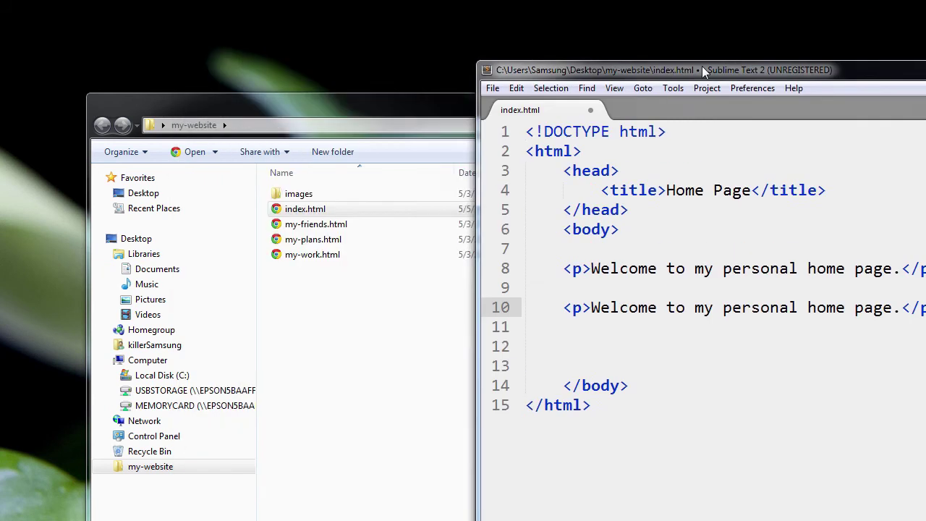
left_click_drag(452, 24, 690, 69)
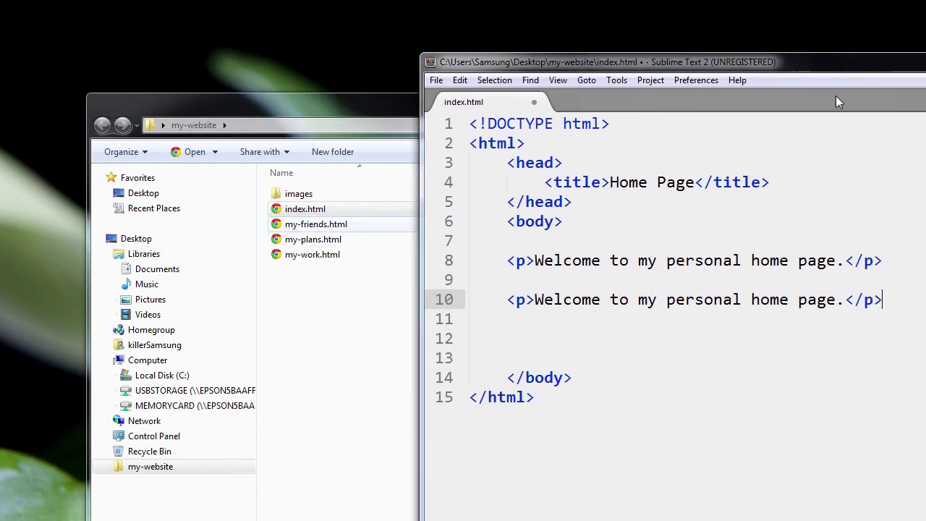
left_click_drag(831, 65, 543, 27)
left_click_drag(247, 263, 550, 263)
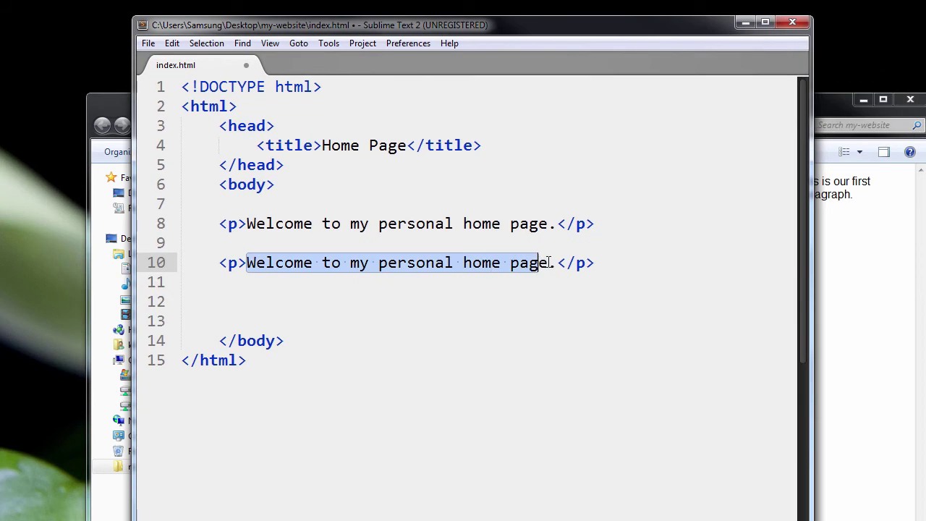
type("Check ")
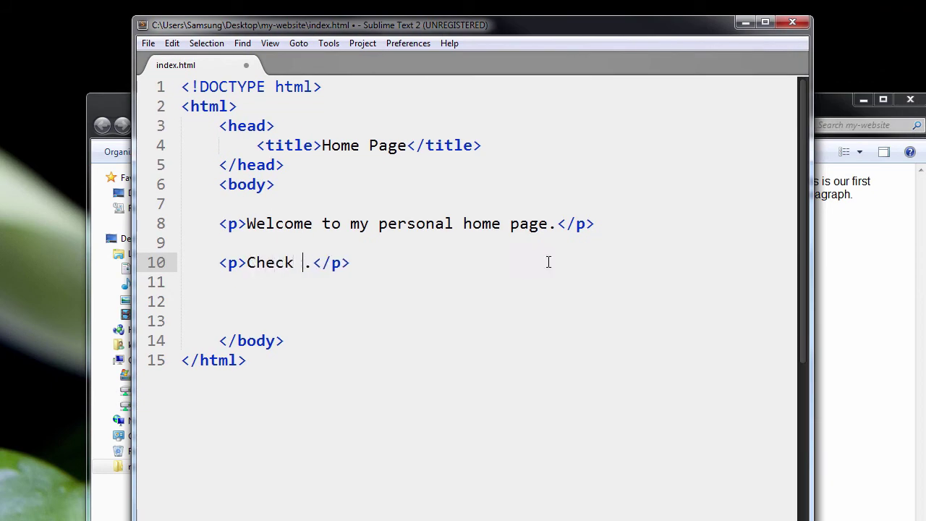
type("out a list of my friends")
left_click(503, 300)
left_click_drag(435, 263, 529, 262)
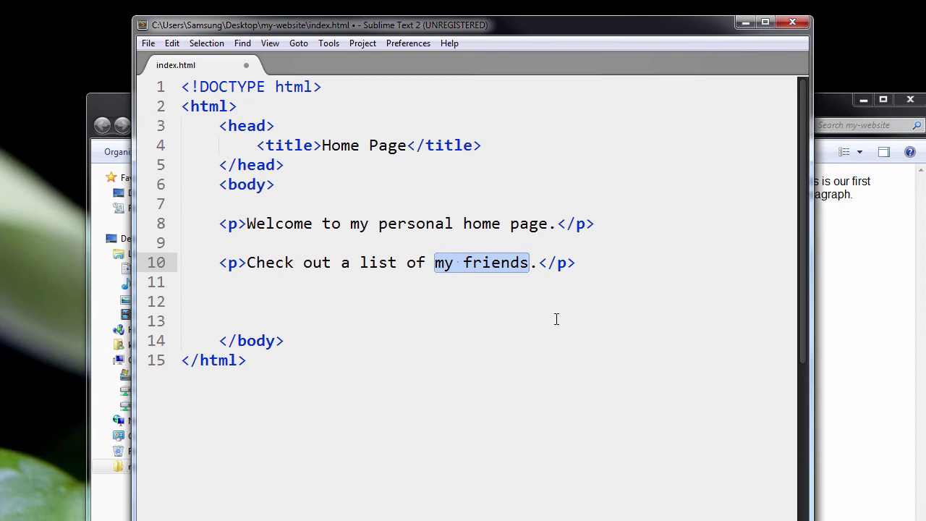
left_click(470, 282)
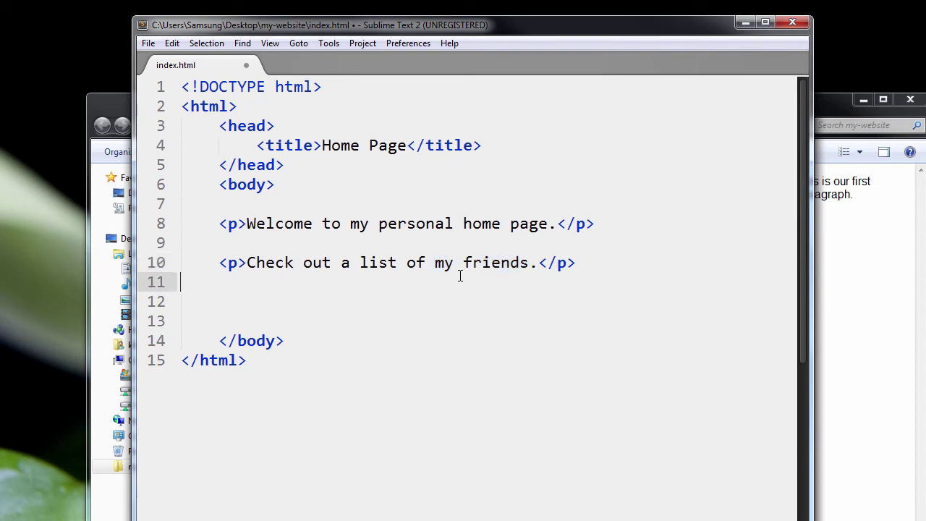
left_click(436, 263)
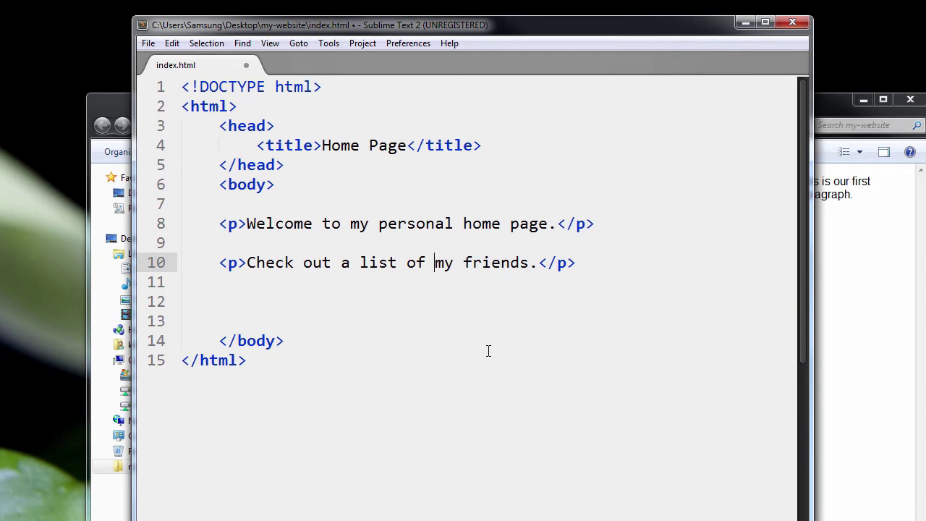
- Wrap 'my friends.' in an empty-href <a> tag, moving </a> after 'friends.'
key("Left")
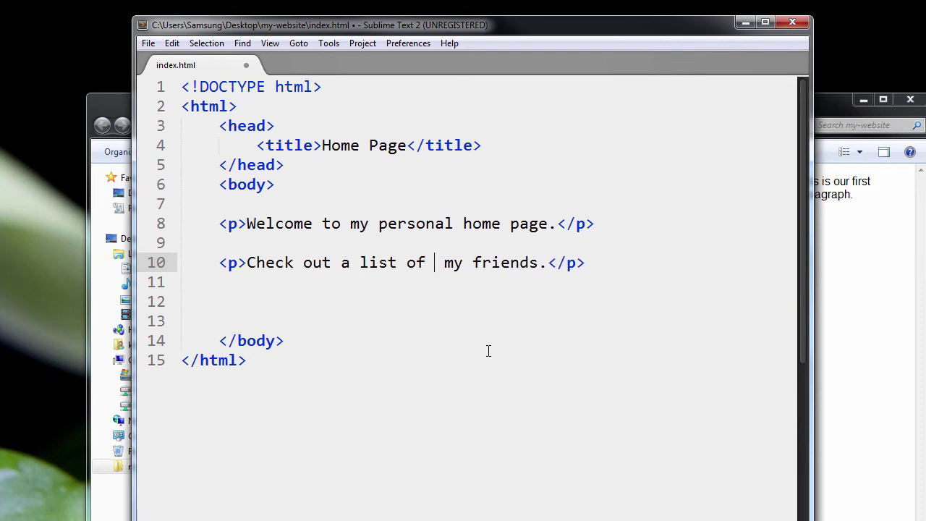
type("<a")
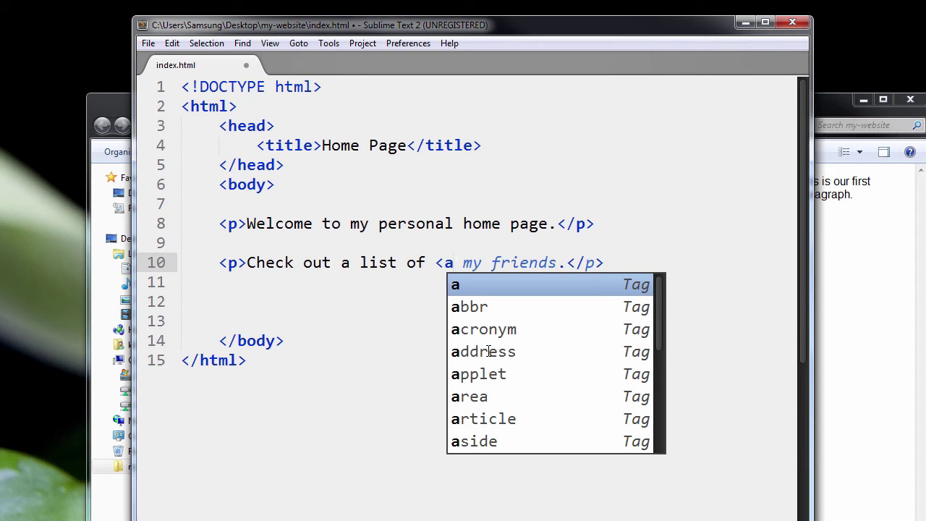
key("Tab")
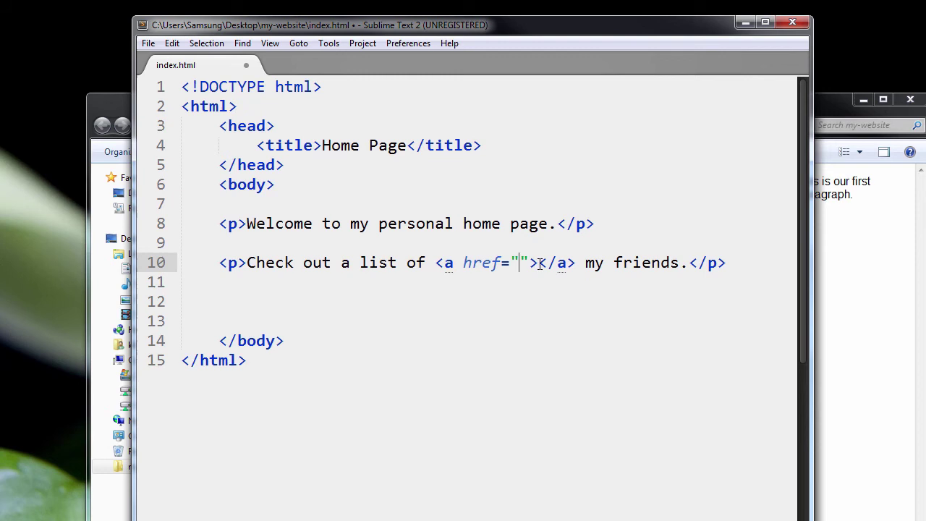
left_click_drag(540, 263, 578, 264)
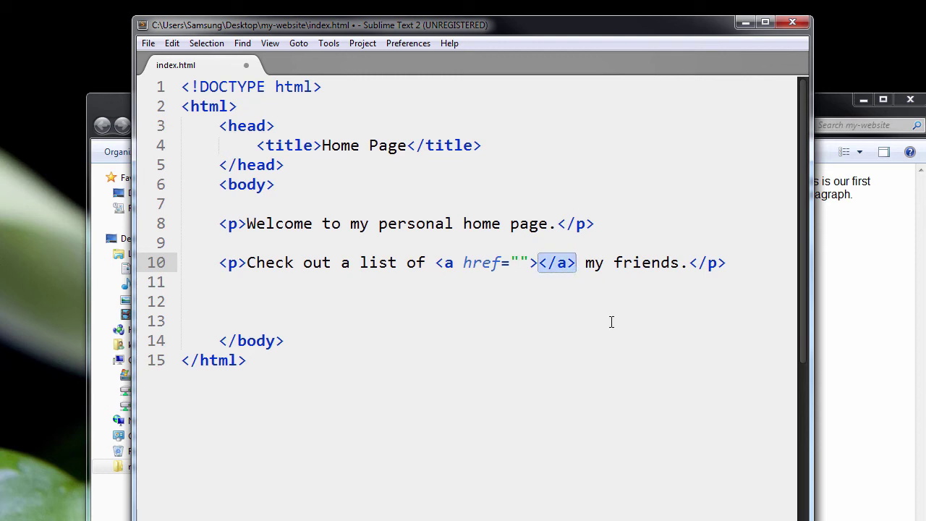
key("ctrl+x")
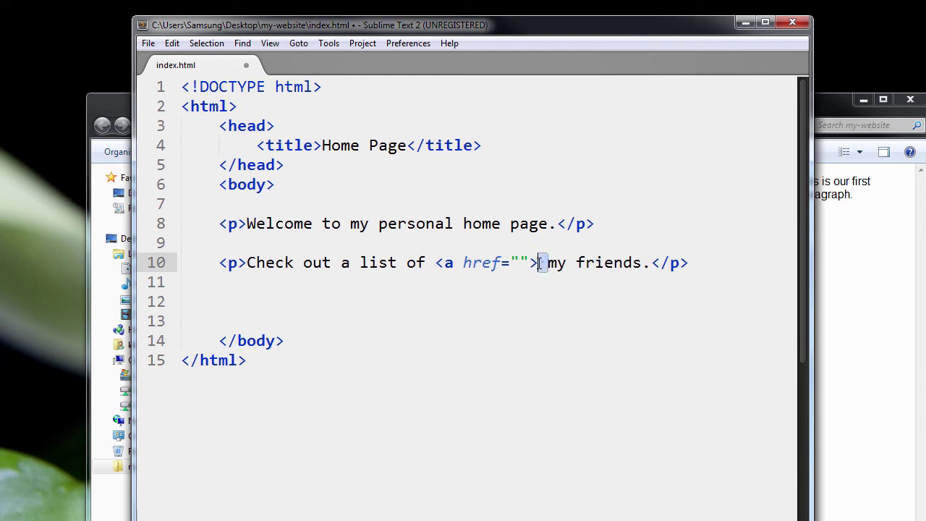
key("Delete")
left_click(642, 264)
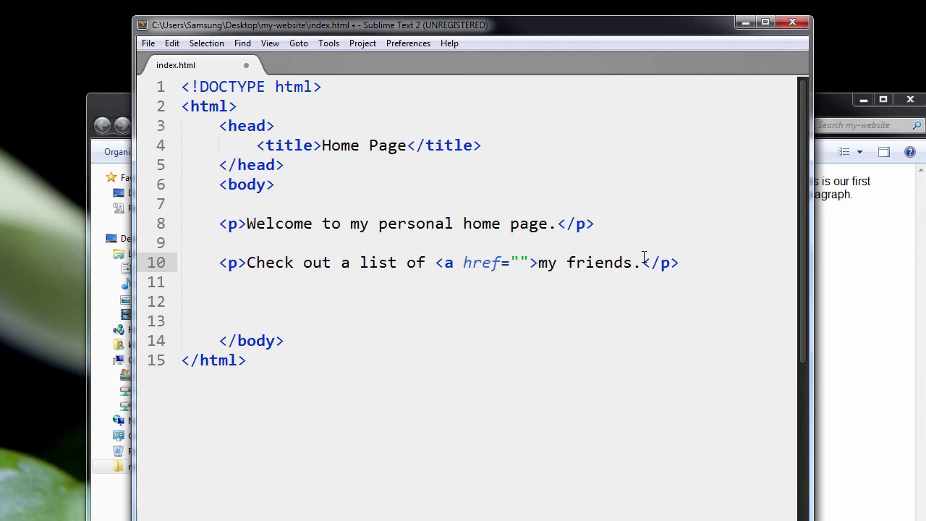
key("ctrl+v")
- Save index.html and select the new opening link tag
left_click(667, 320)
key("ctrl+s")
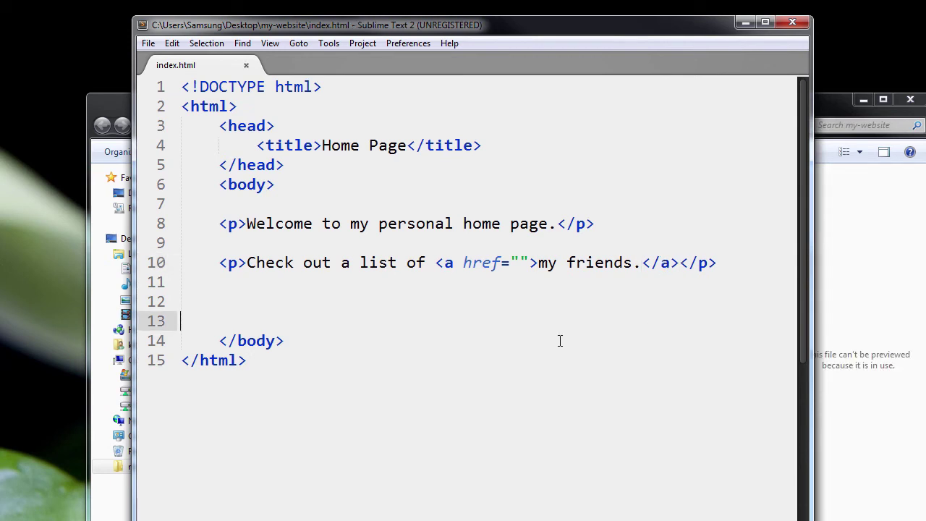
key("Up")
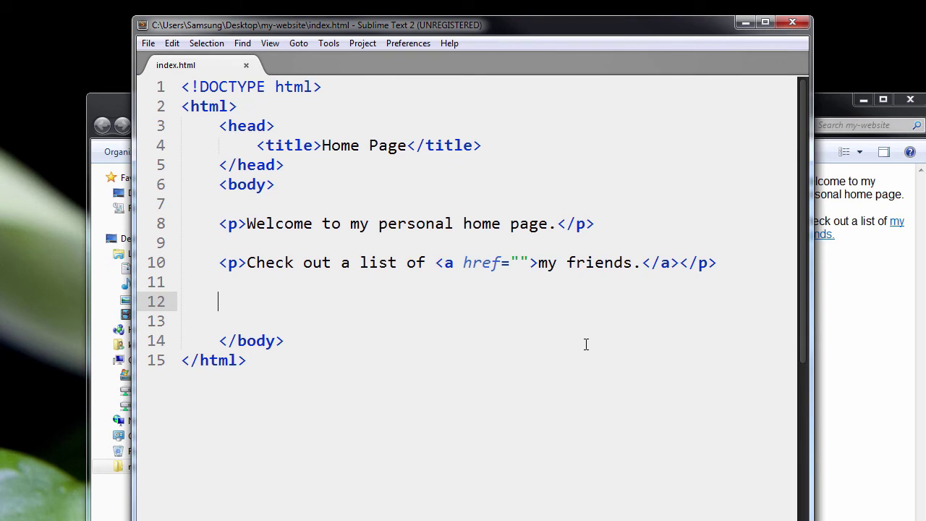
left_click_drag(435, 263, 539, 263)
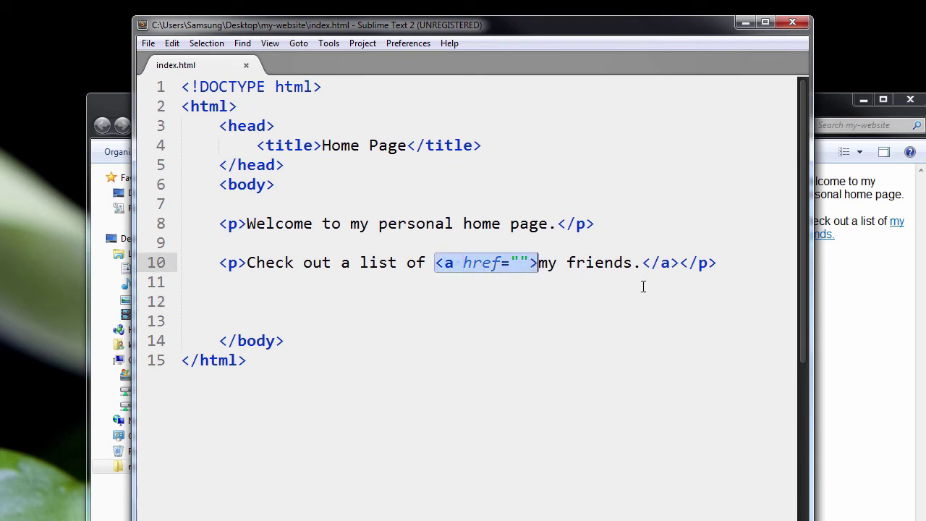
left_click(641, 262)
left_click_drag(641, 263, 680, 263)
left_click(637, 301)
left_click(524, 317)
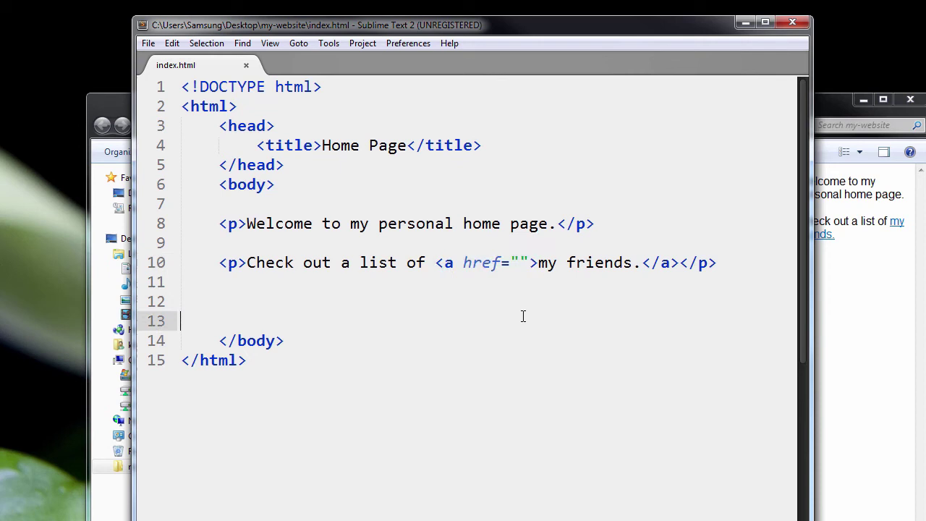
left_click_drag(464, 263, 528, 263)
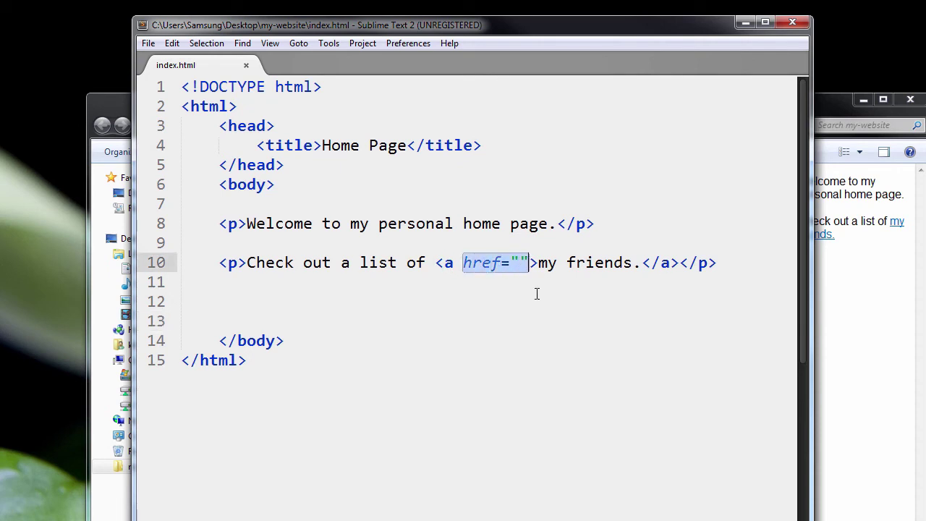
left_click(535, 292)
left_click(519, 262)
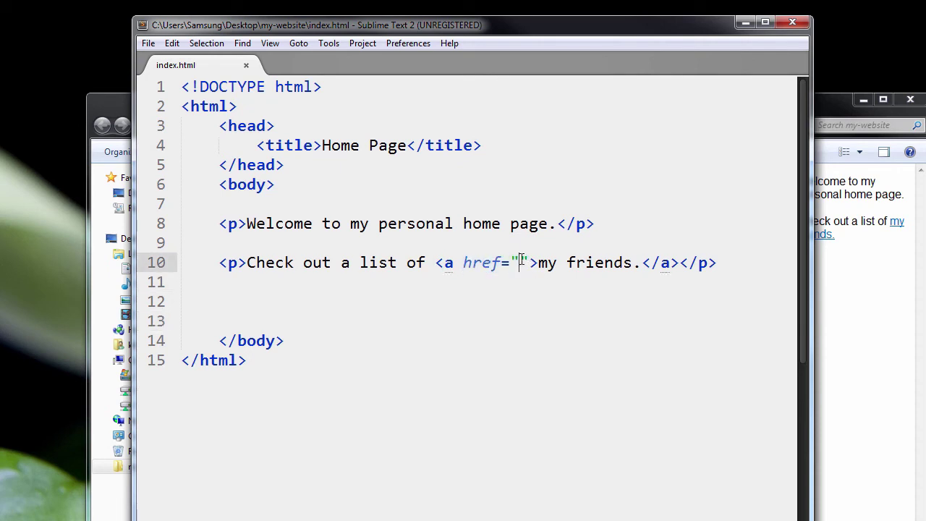
left_click(526, 286)
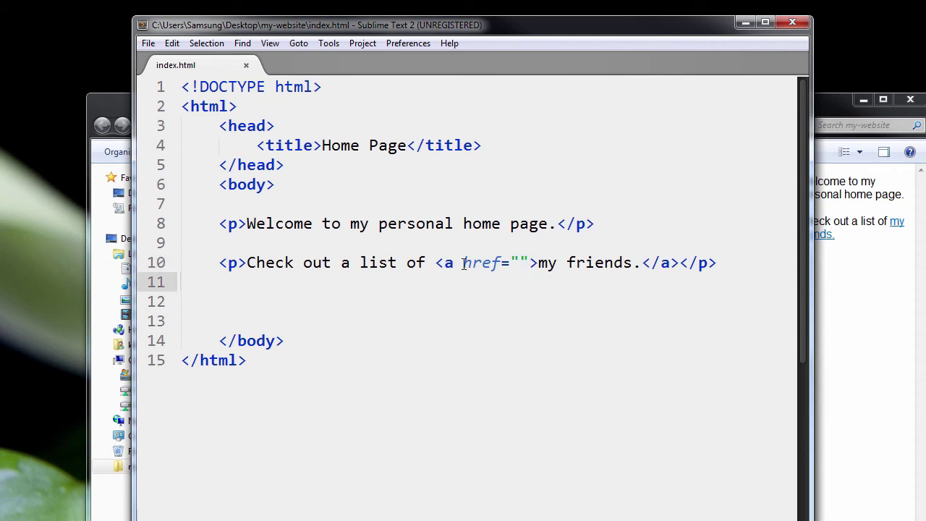
left_click_drag(463, 263, 529, 263)
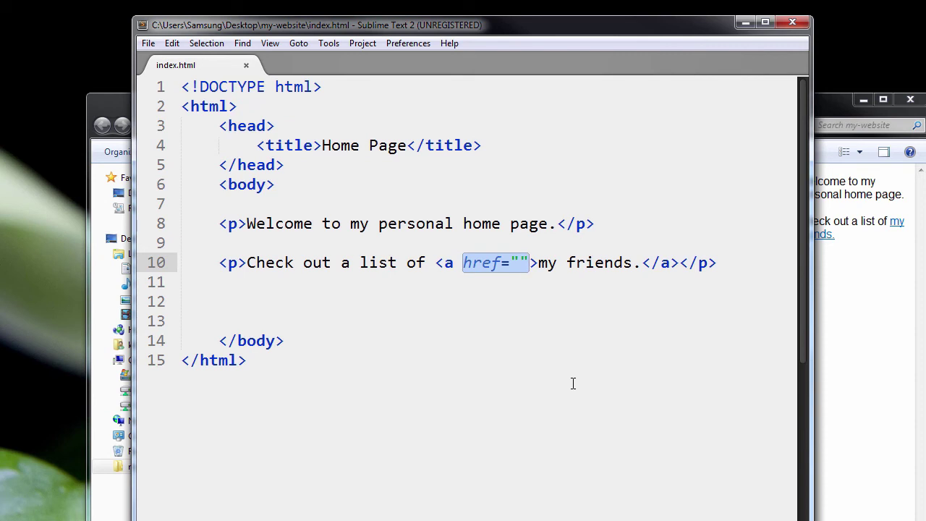
left_click(573, 384)
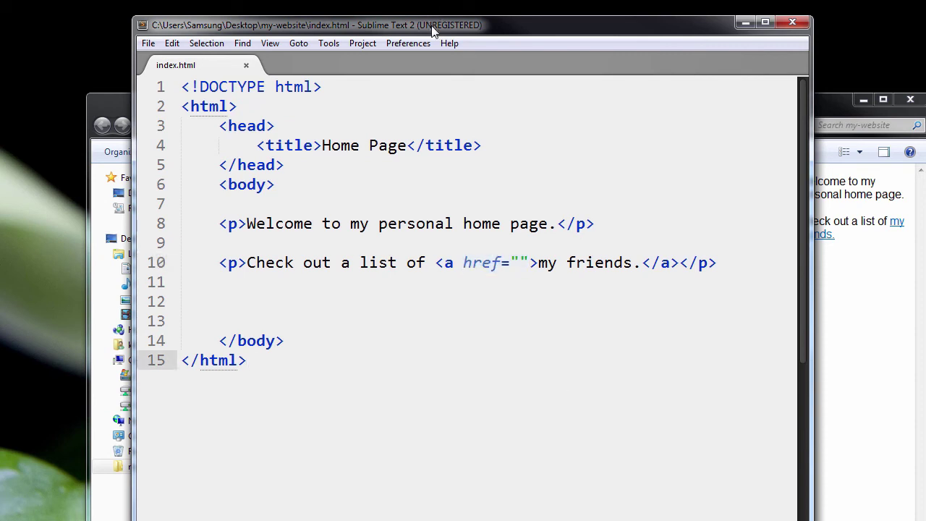
left_click_drag(433, 29, 634, 39)
left_click(288, 296)
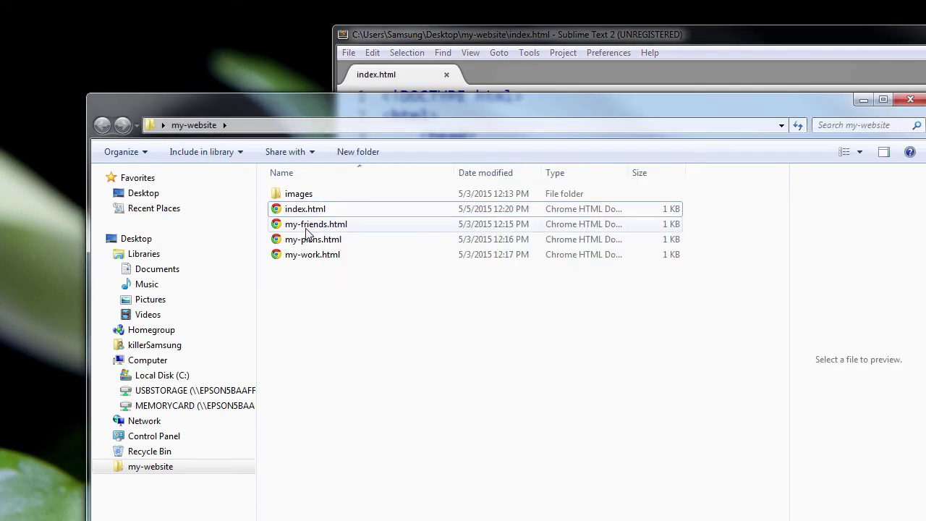
left_click(307, 229)
right_click(307, 228)
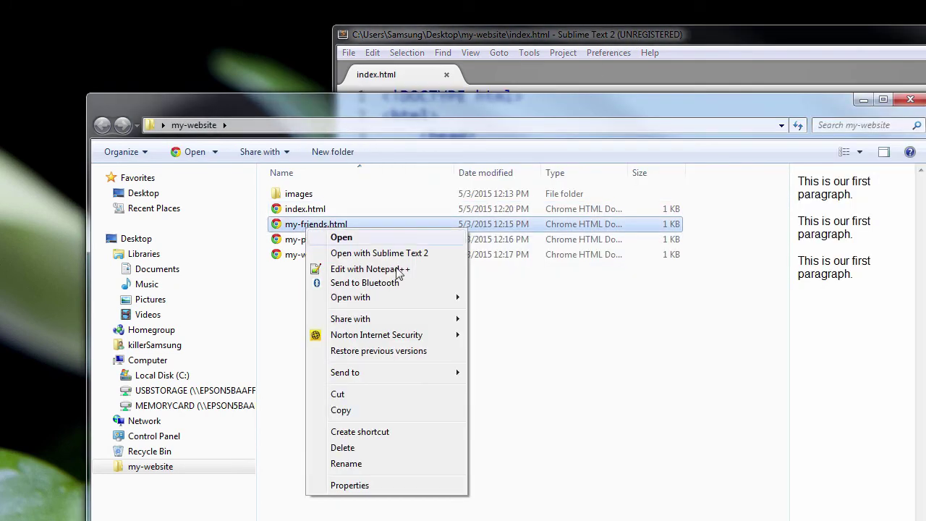
left_click(354, 466)
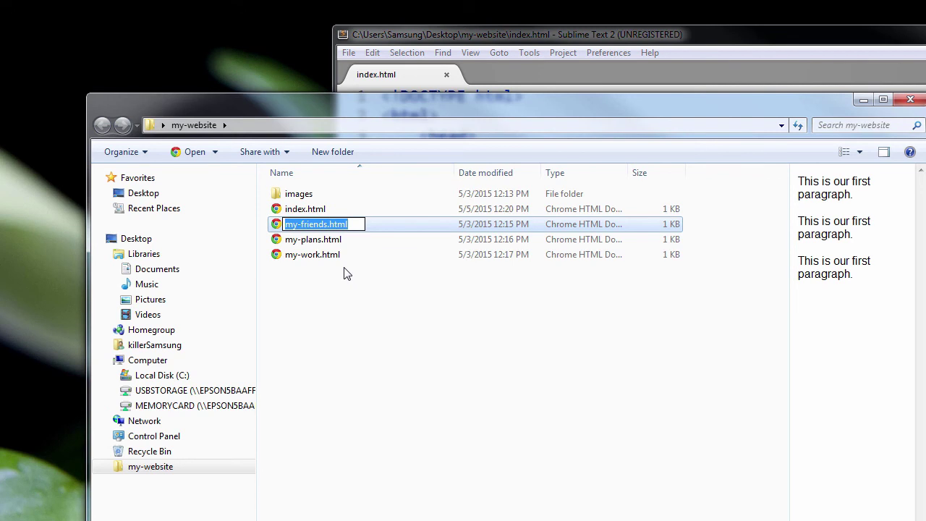
key("Escape")
left_click(360, 290)
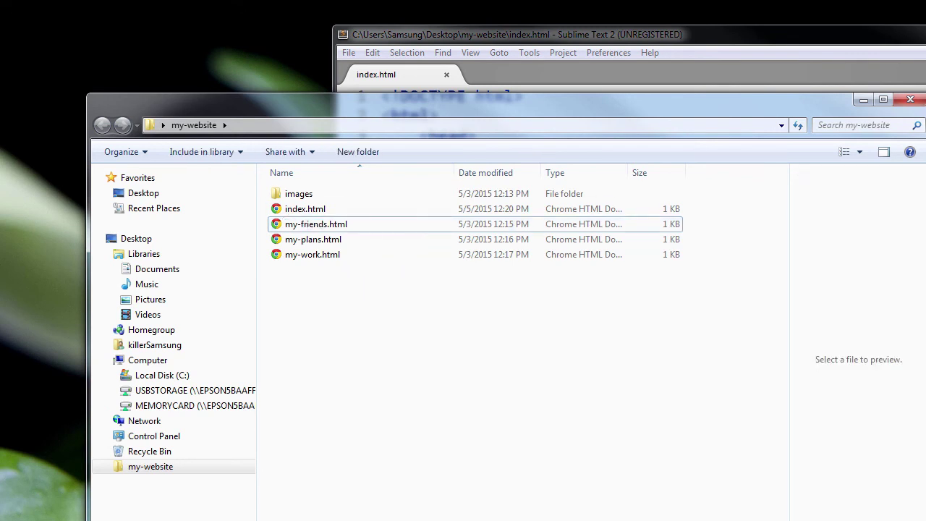
left_click(860, 42)
- Set the link's href to 'my-friends.html', widen the editor window, and save
left_click(672, 272)
left_click(720, 272)
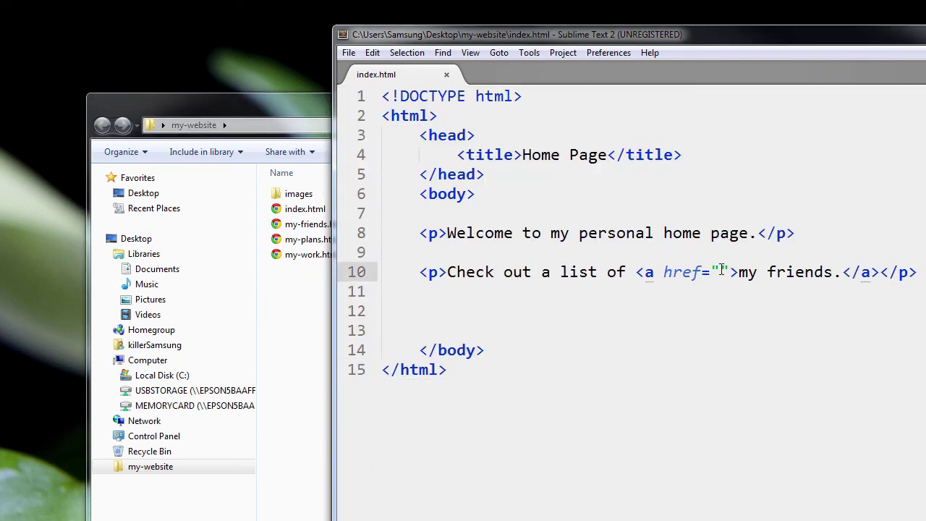
type("my-friends.html")
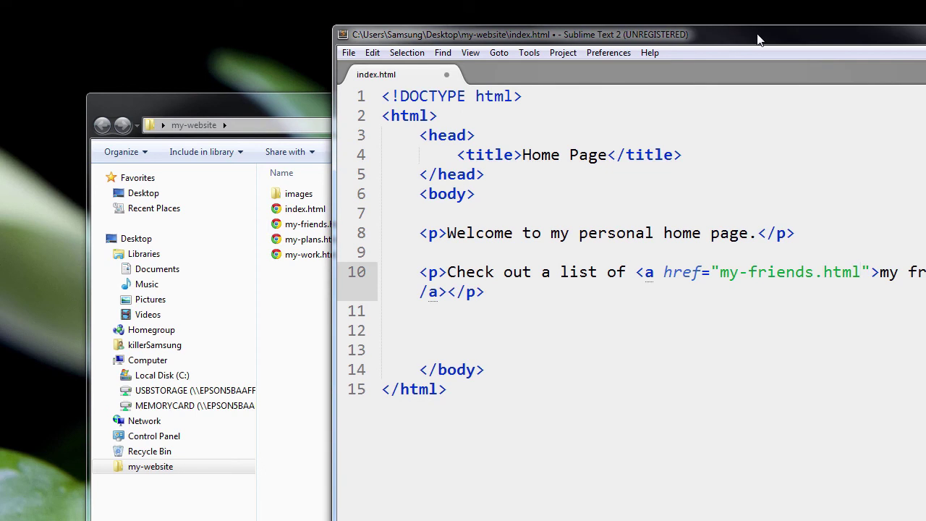
left_click_drag(664, 29, 491, 10)
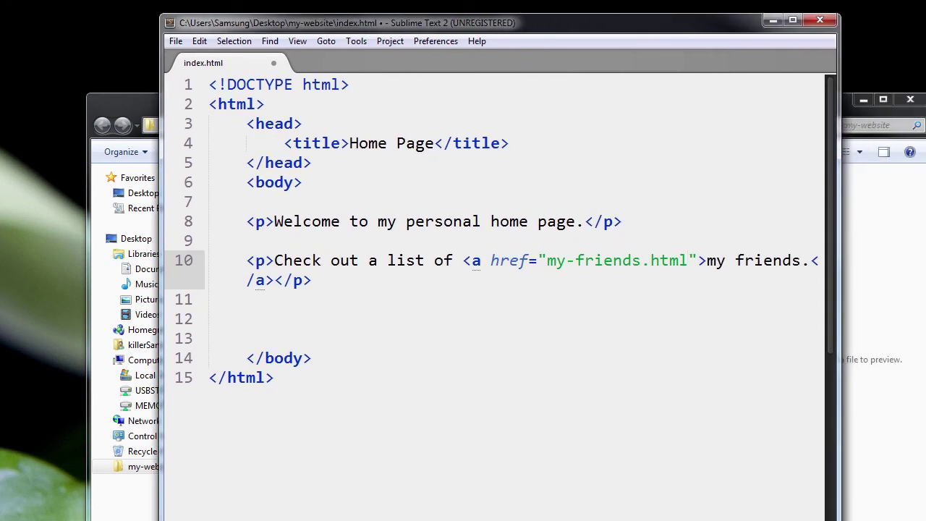
left_click_drag(839, 290, 925, 290)
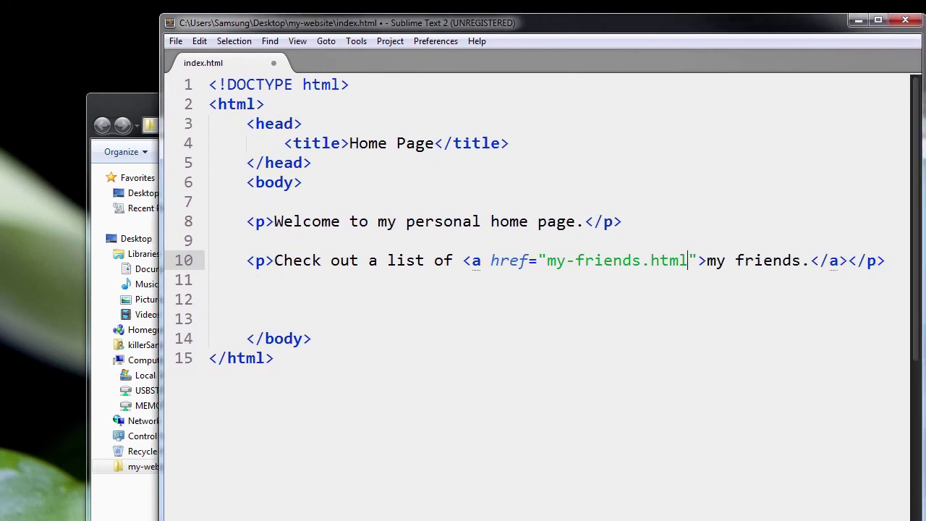
left_click(543, 322)
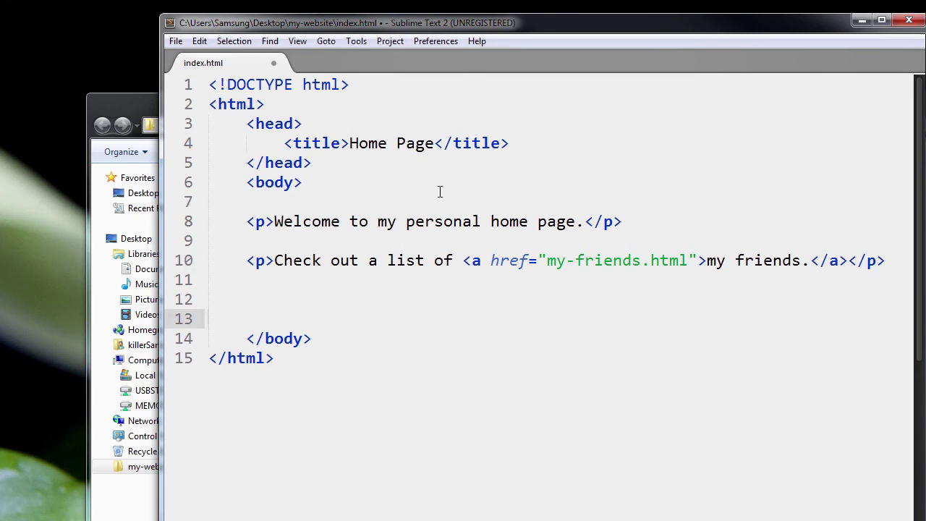
key("ctrl+s")
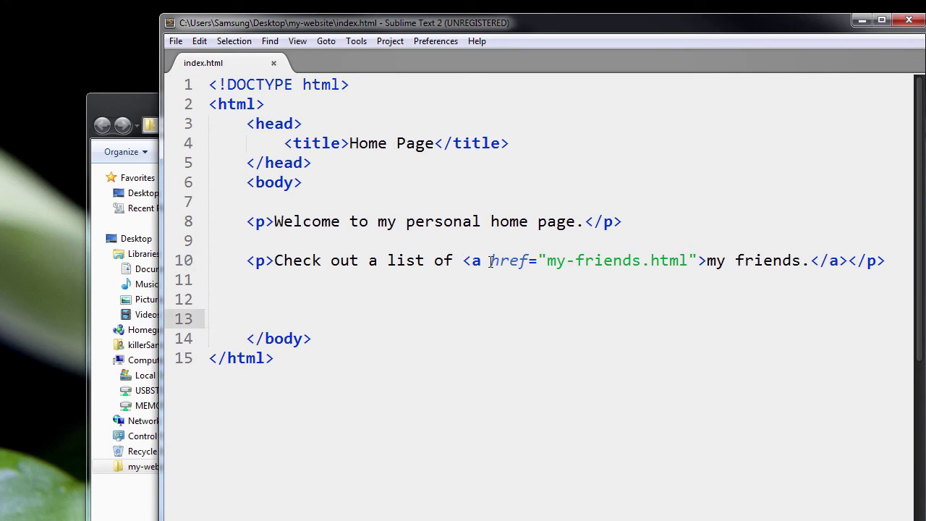
- Review the link's opening tag, closing </a> tag, and 'my friends' text
left_click_drag(464, 261, 706, 260)
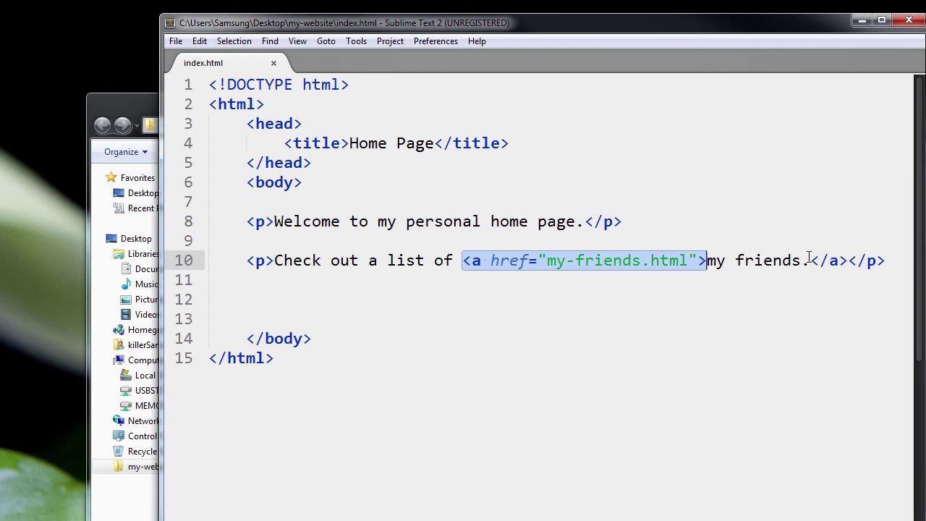
left_click_drag(811, 260, 847, 261)
left_click(800, 299)
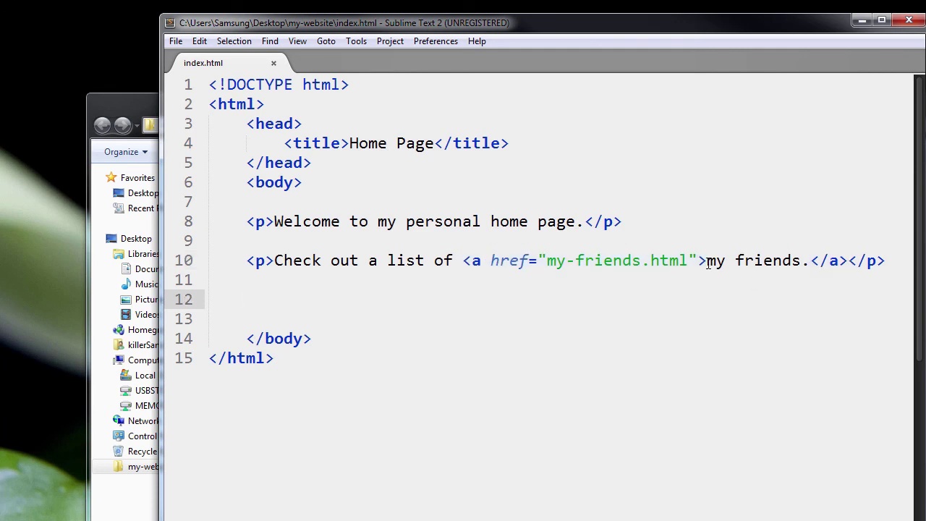
left_click_drag(708, 262, 802, 262)
left_click(757, 316)
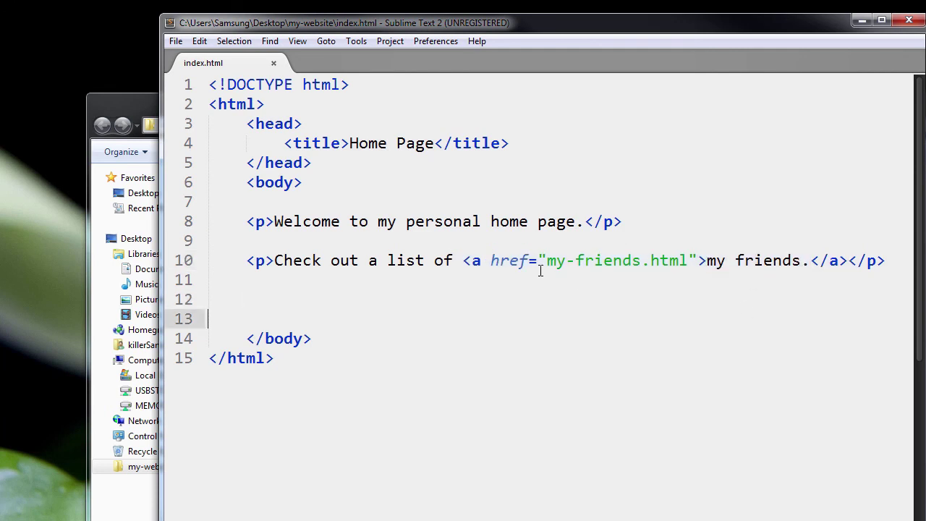
left_click_drag(491, 260, 529, 261)
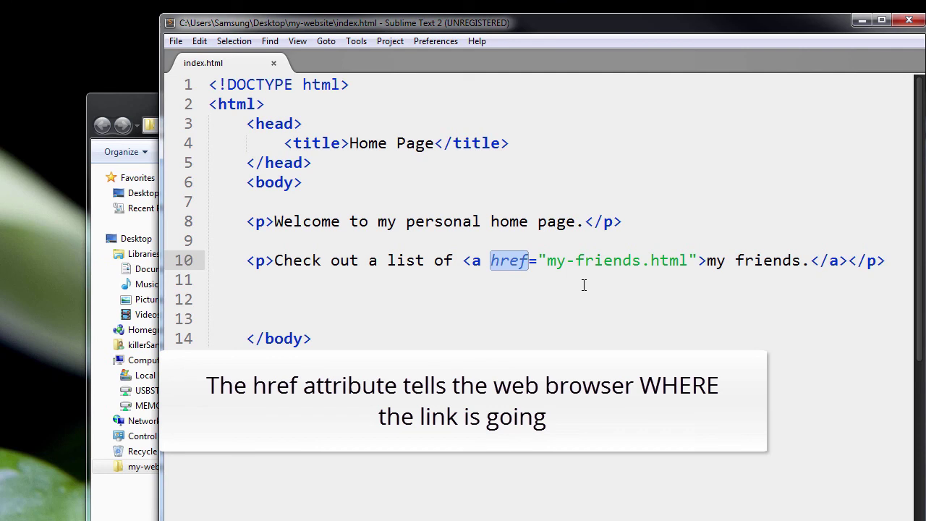
left_click_drag(491, 260, 533, 264)
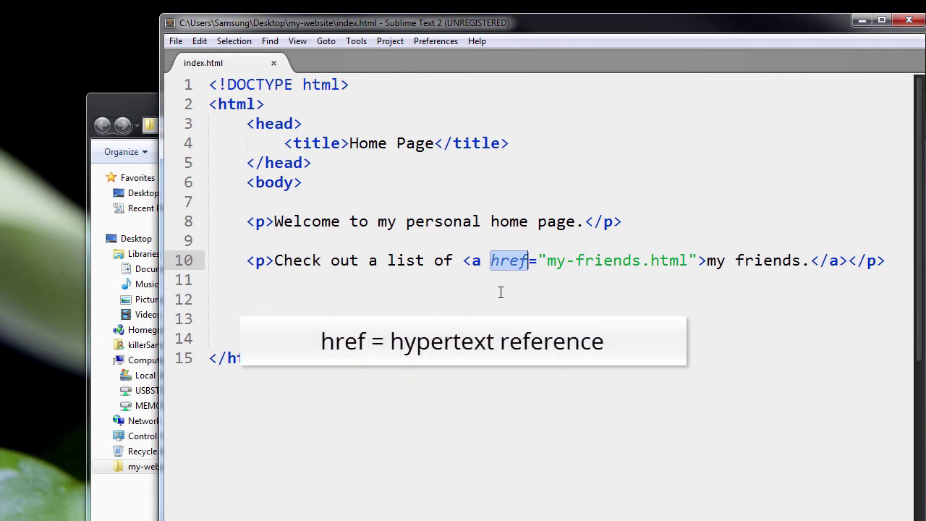
key("Down")
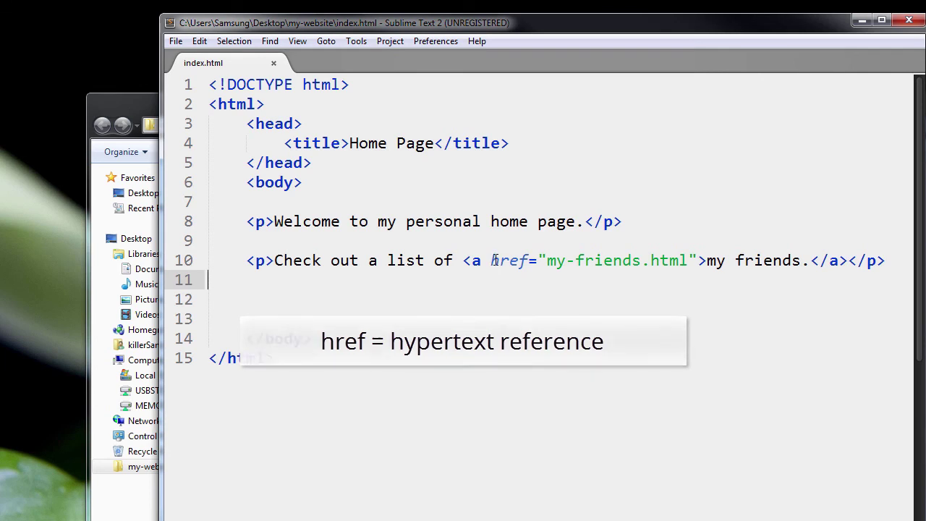
left_click(492, 260)
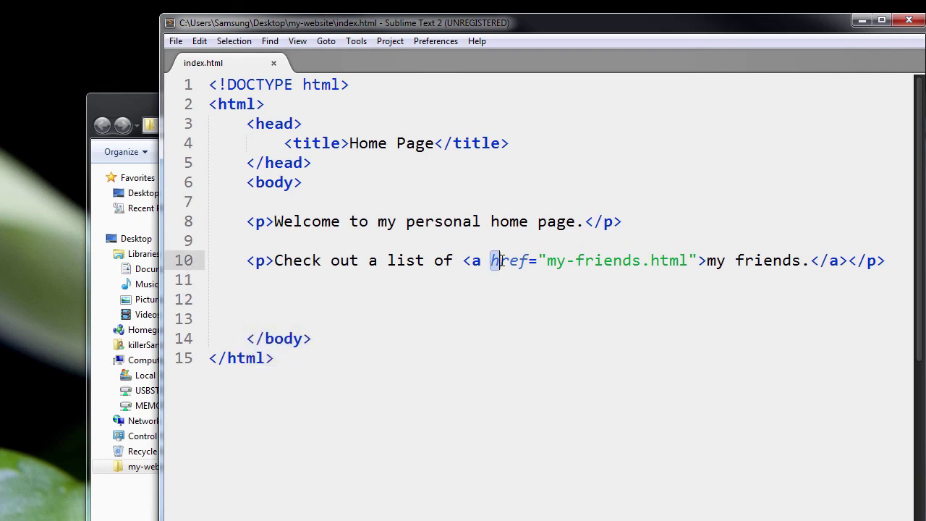
key("Down")
double_click(493, 262)
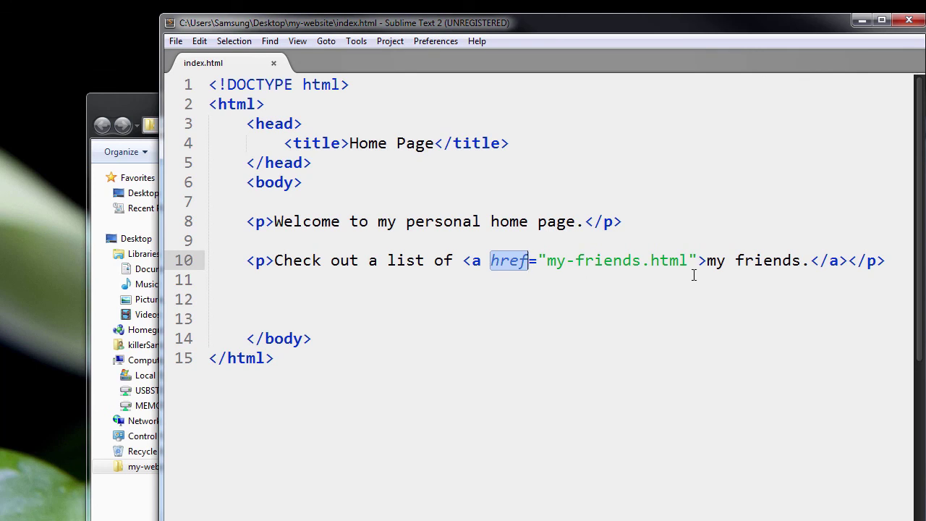
left_click_drag(548, 262, 688, 261)
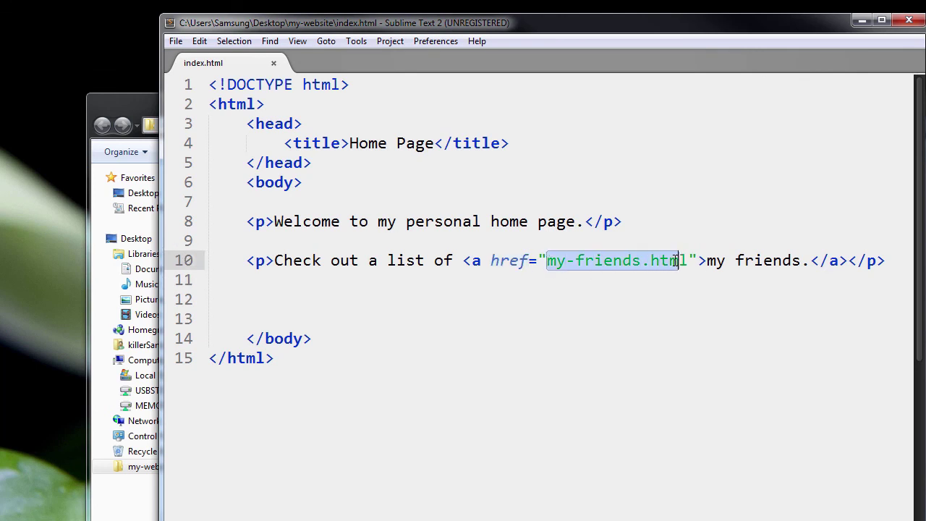
left_click(663, 297)
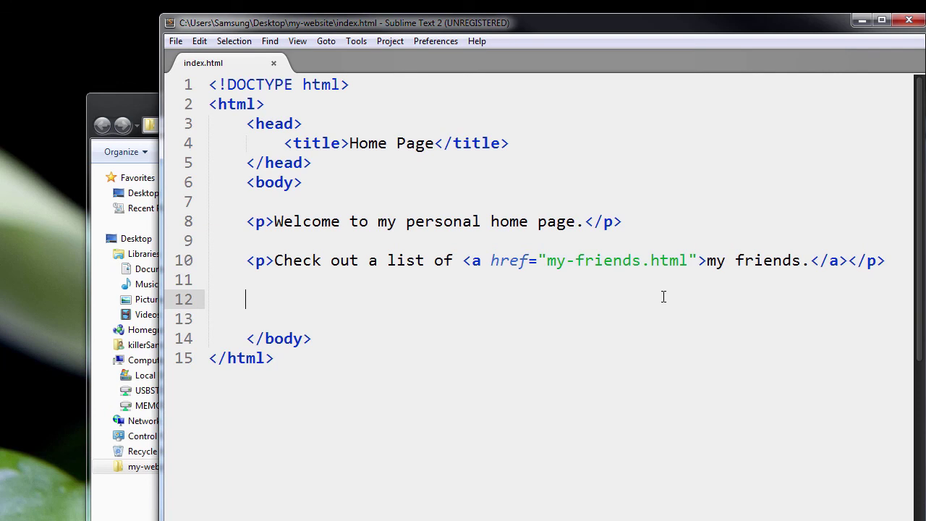
- Open index.html in Chrome via Open in Browser and resize the window beside the code
right_click(600, 176)
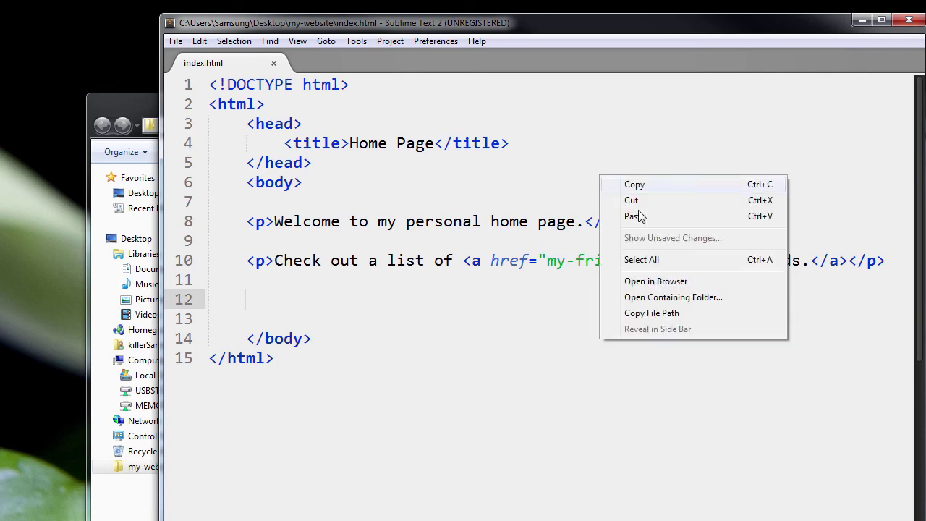
left_click(662, 282)
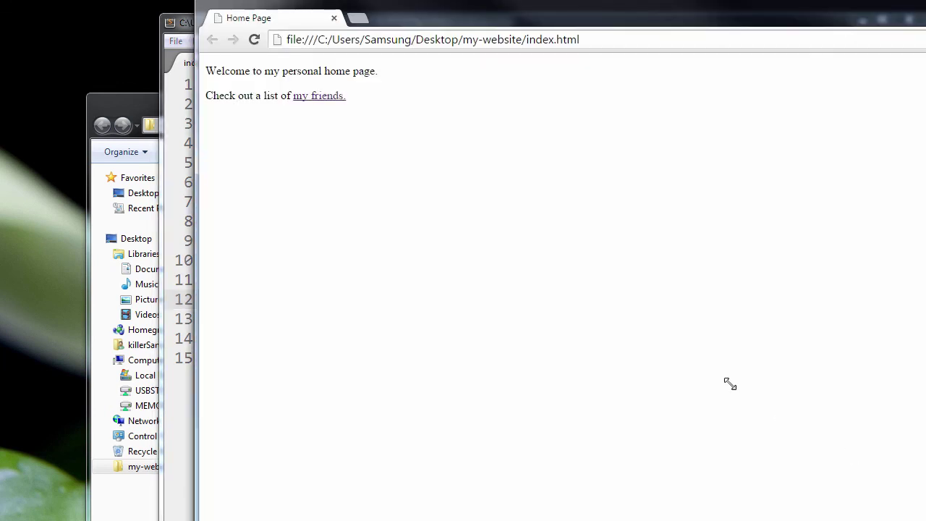
left_click_drag(728, 383, 627, 293)
left_click_drag(459, 10, 525, 18)
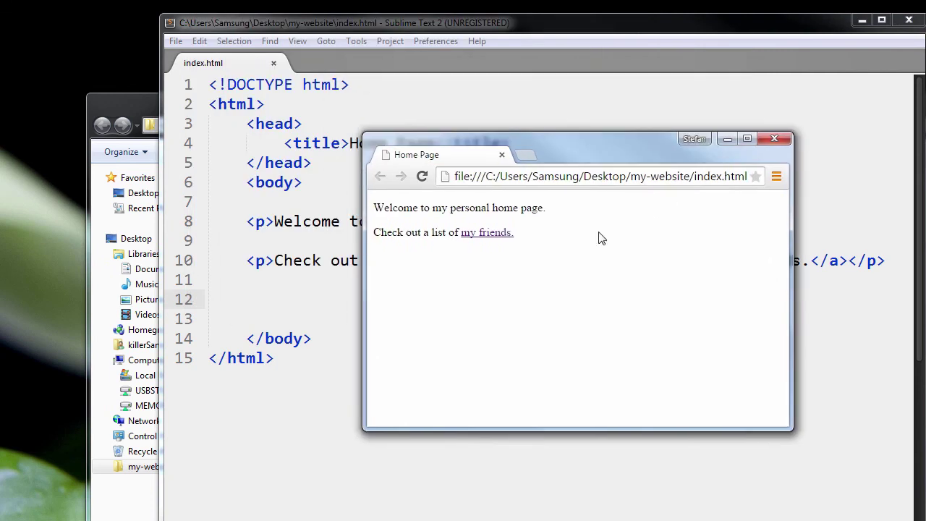